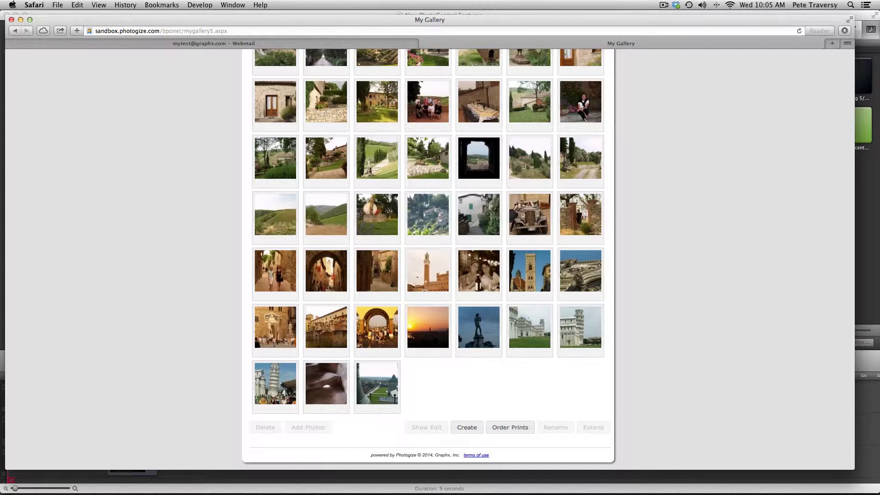
- Open the Ponte Vecchio arches photo in slider view and reveal the AddThis share menu
double_click(381, 328)
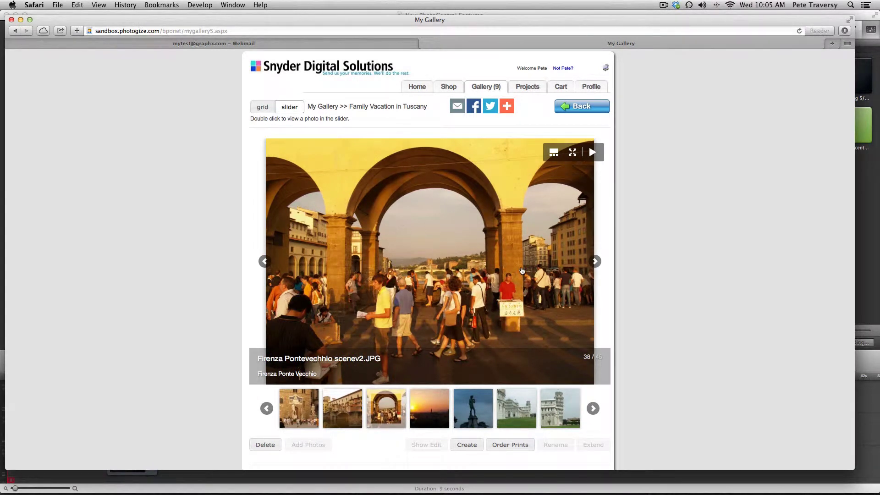
scroll(522, 280, down, 2)
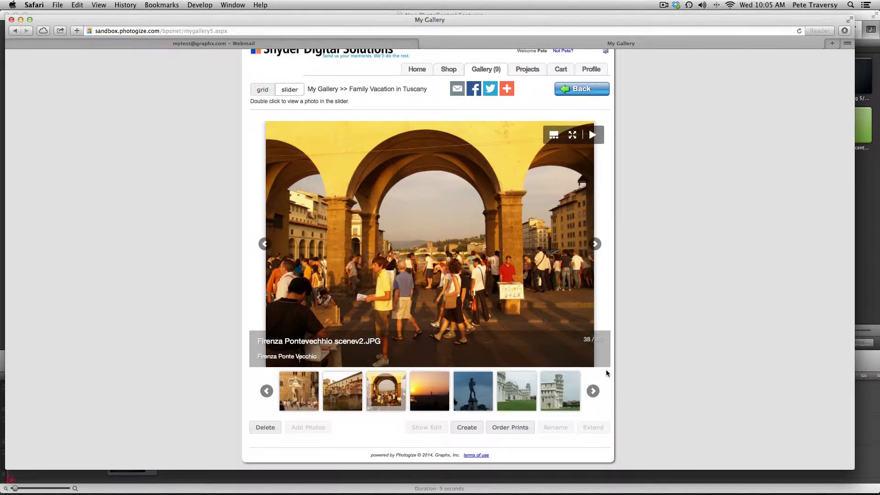
scroll(610, 364, up, 2)
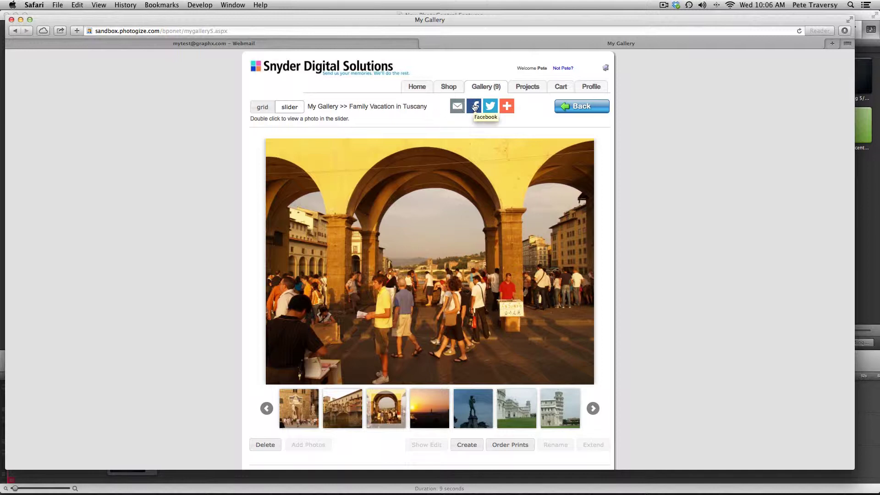
mouse_move(506, 108)
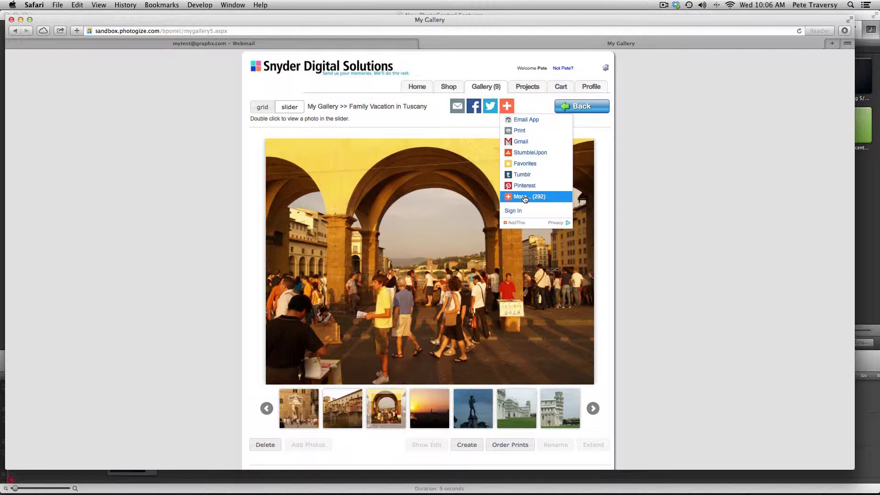
- Start emailing the Tuscany album, filling the test account address as recipient and sender
click(456, 106)
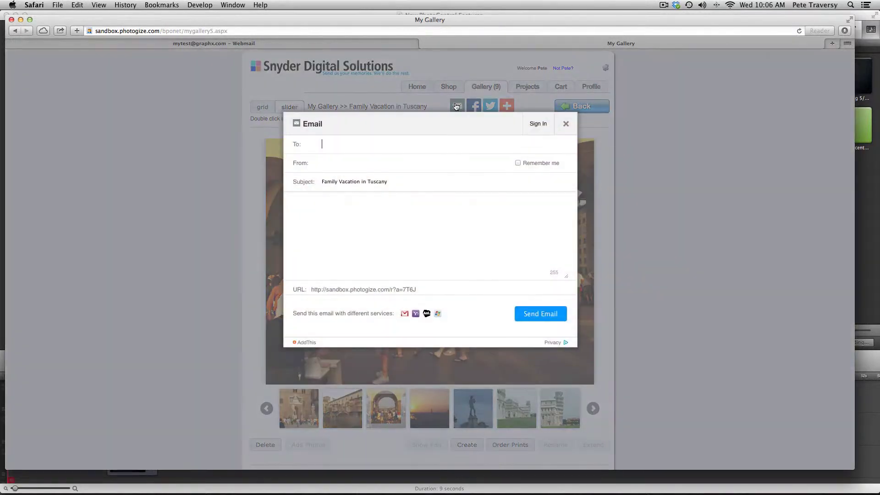
key(Tab)
text(mytest)
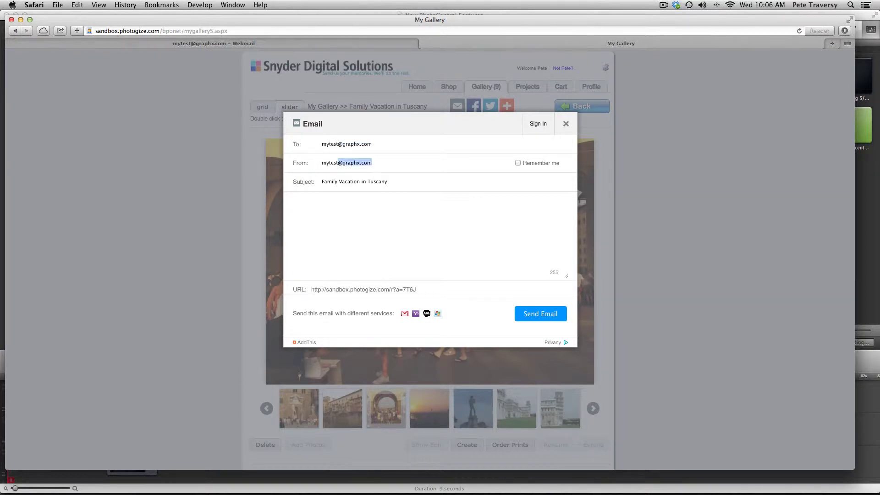
key(Tab)
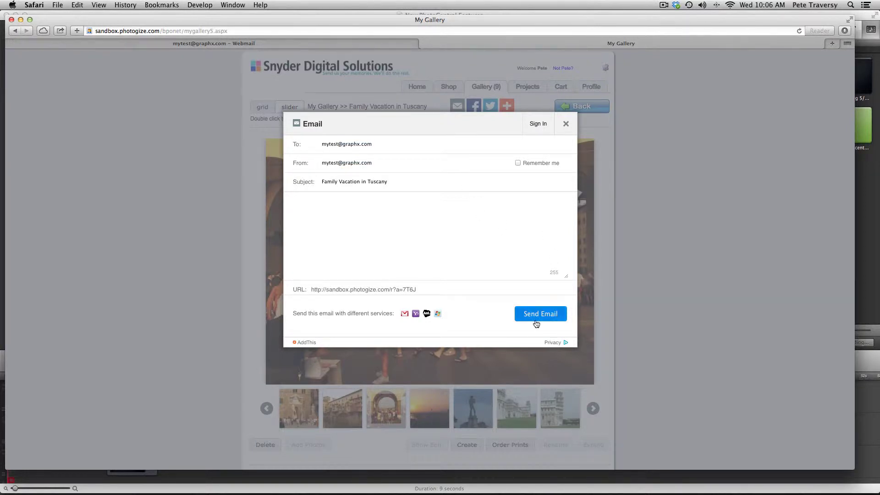
- Send the album email, solving the verification letters twice until 'Email sent' appears
click(536, 320)
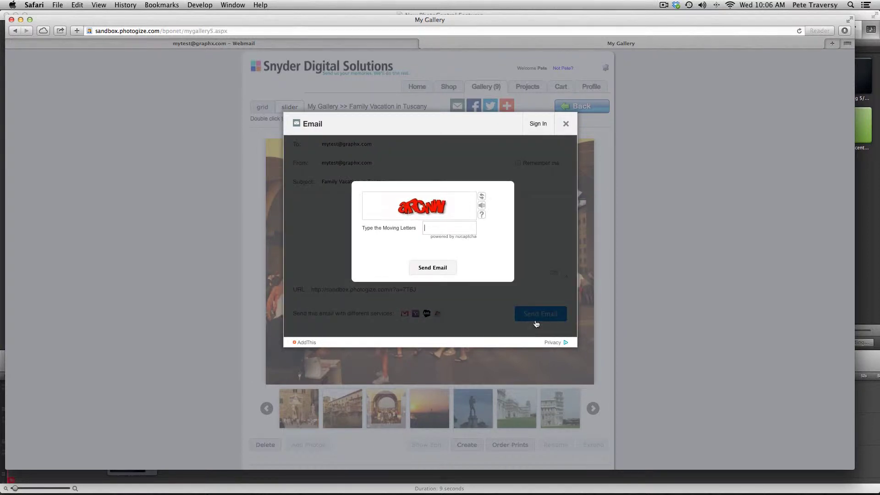
text(aecww)
click(433, 268)
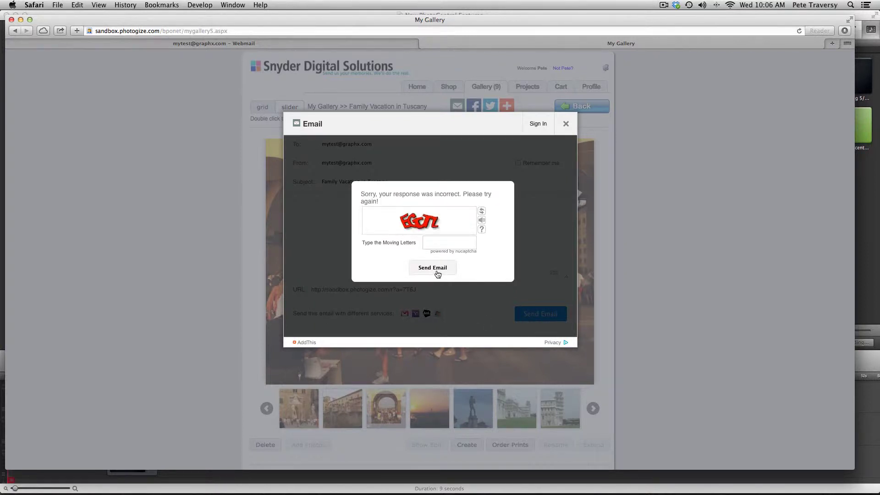
text(egctz)
click(431, 274)
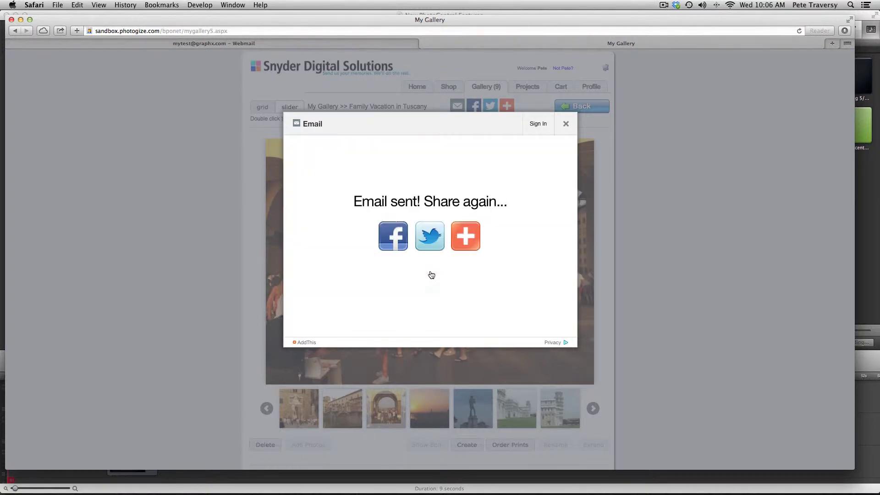
- Read the new shared-photos message in Webmail, then close the gallery's Email sent dialog
click(168, 45)
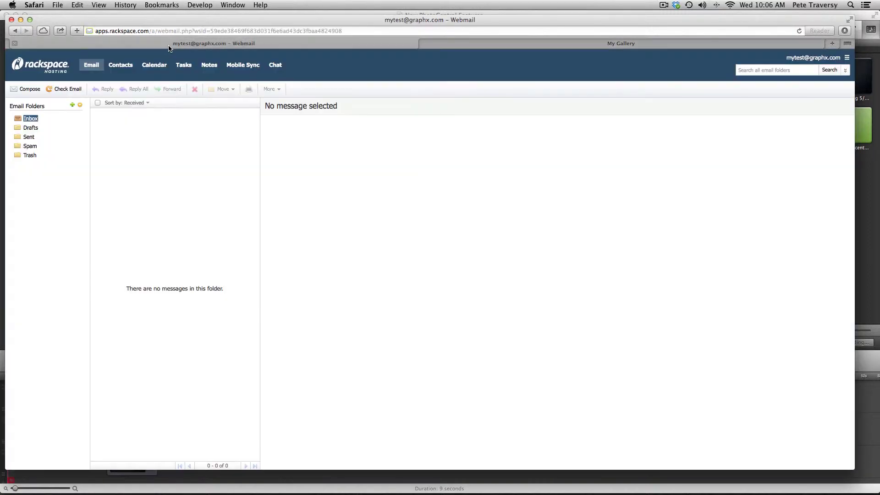
click(67, 89)
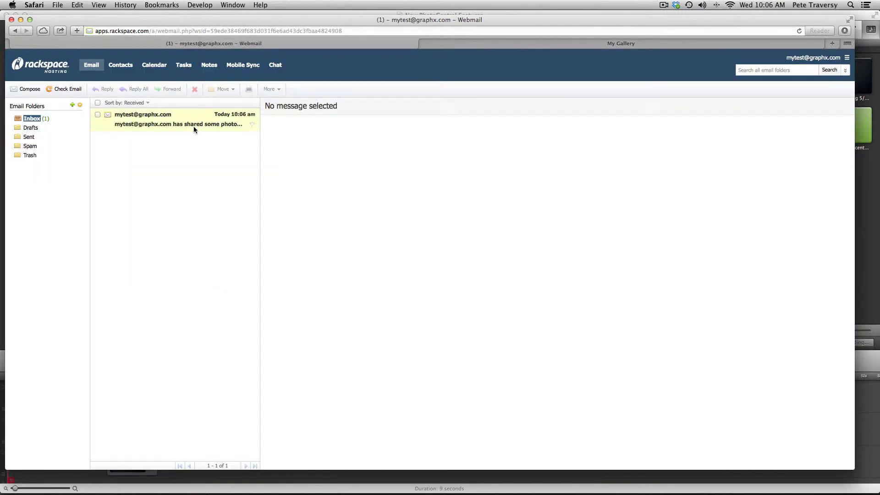
click(194, 127)
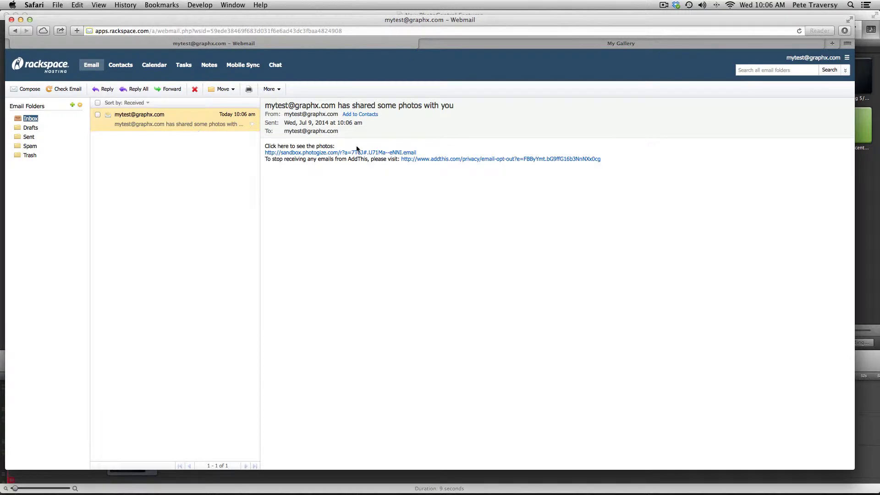
click(553, 43)
click(565, 122)
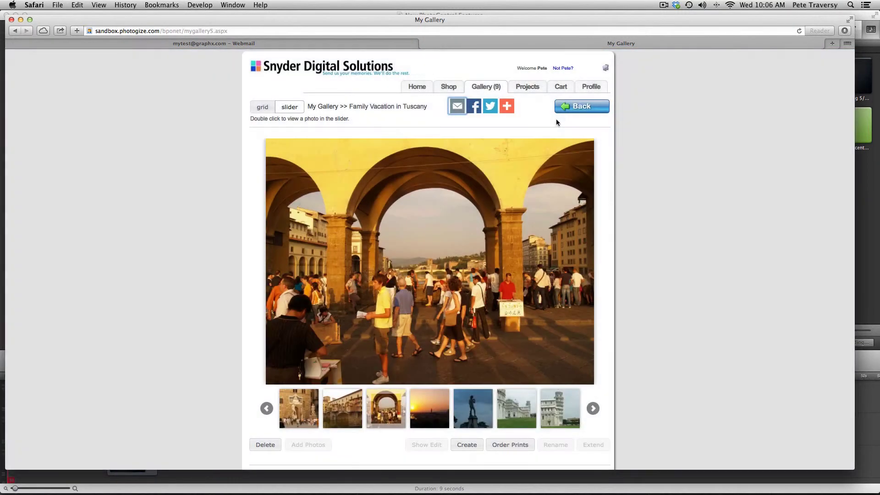
- Reveal the Product Sharing bullet on the Keynote features slide, then return to Safari
key(super+Tab)
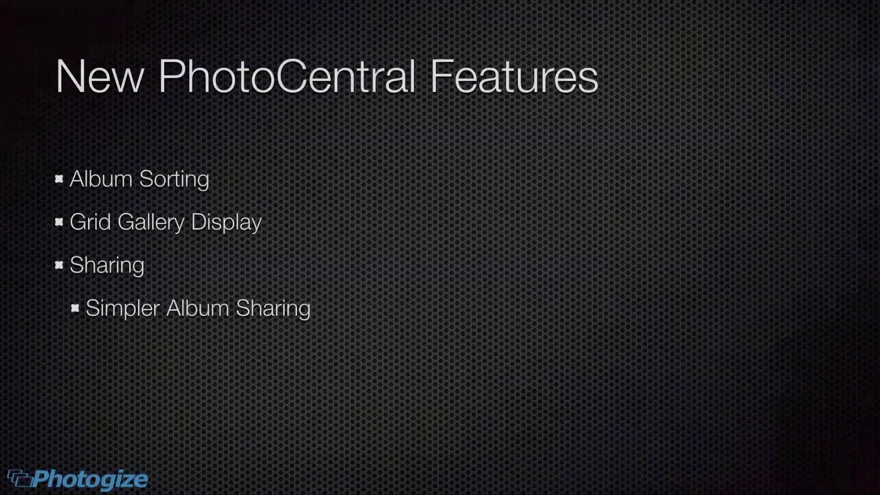
key(Right)
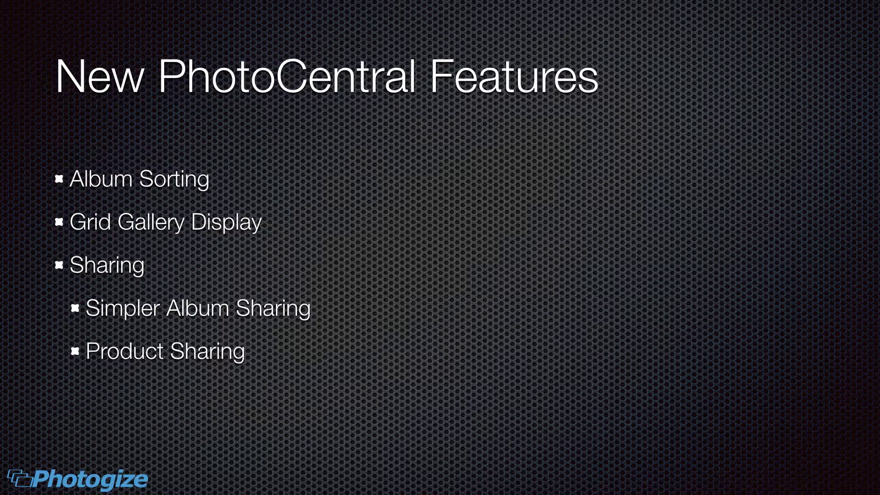
key(super+Tab)
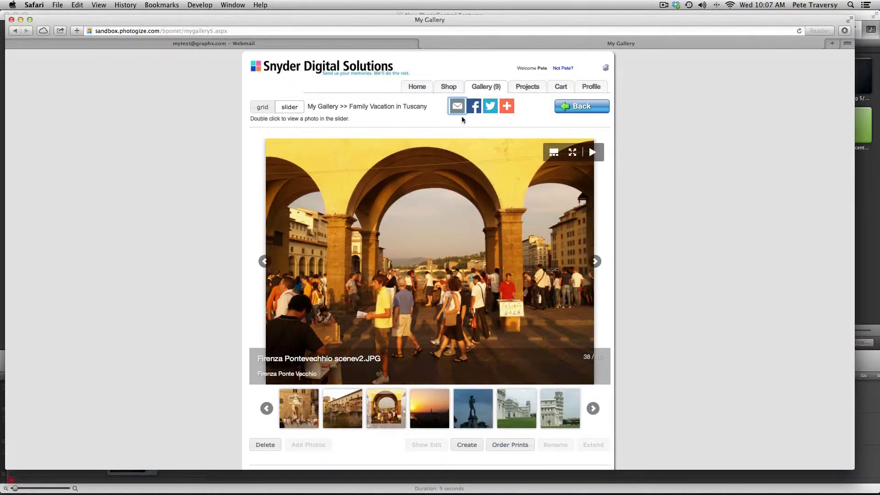
- Open Create Photo Greeting Cards in the Shop and show sharing options for 5x7 Save The Date
click(452, 87)
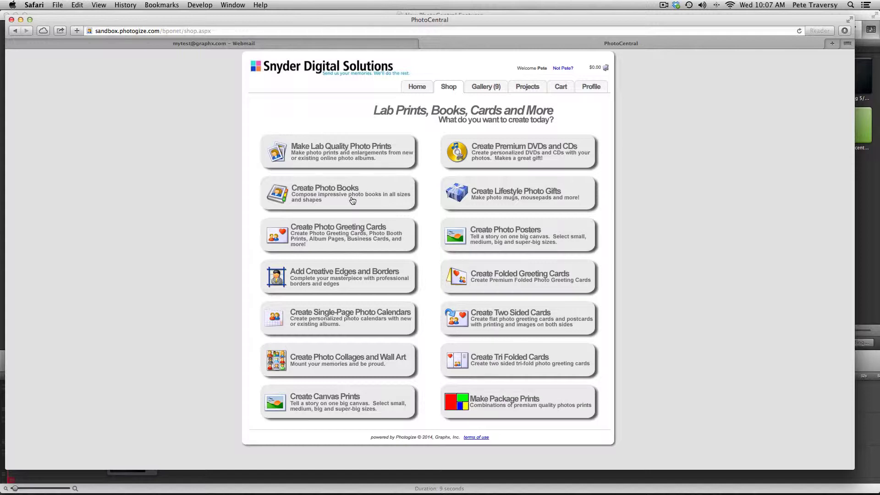
click(350, 240)
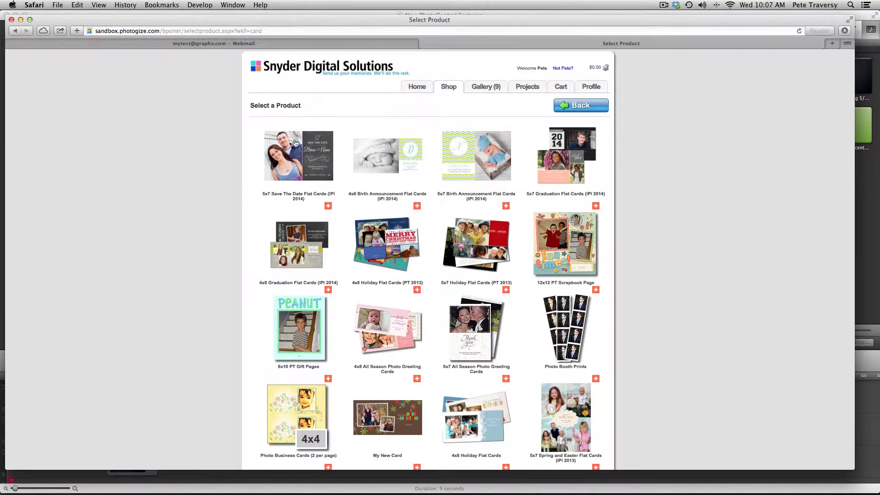
mouse_move(328, 206)
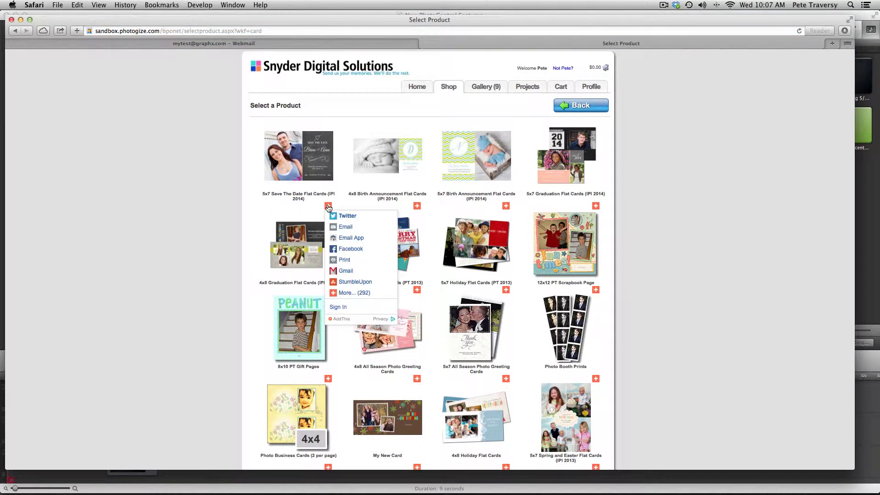
- Start emailing the 5x7 Save The Date card, entering the test account as recipient and sender
click(344, 227)
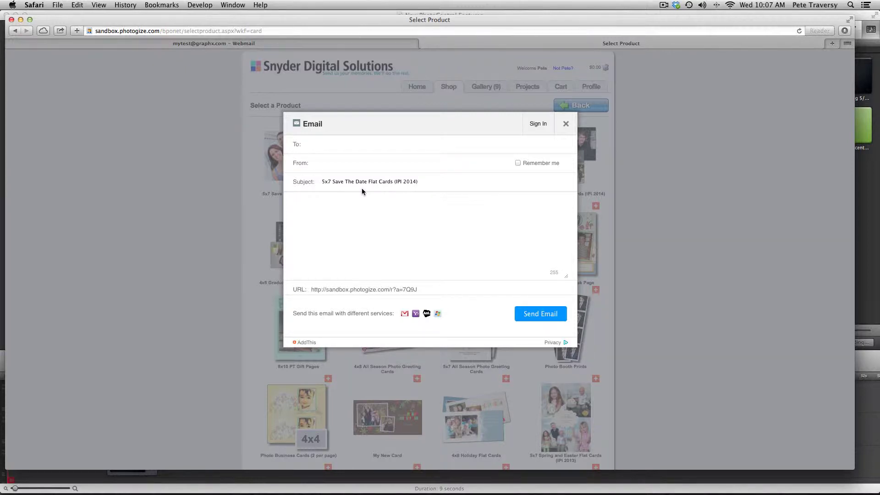
key(Tab)
text(mytest)
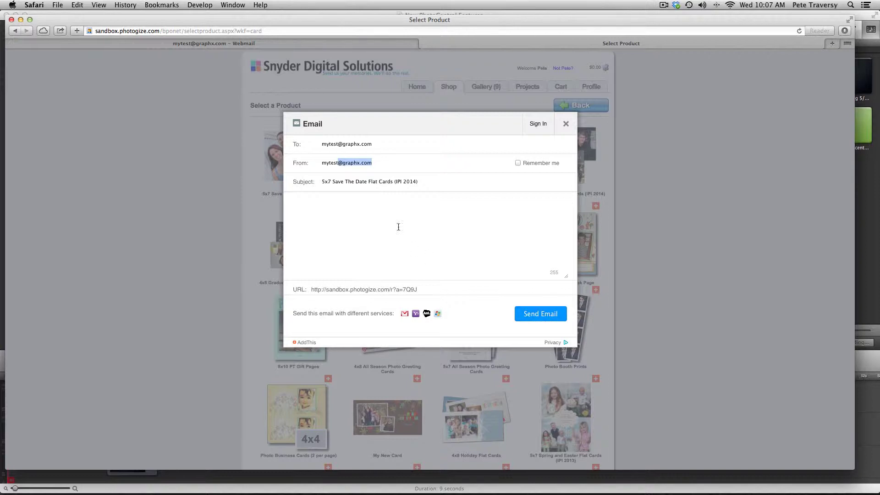
- Send the card email after entering the verification letters, then go to the Webmail inbox
click(542, 314)
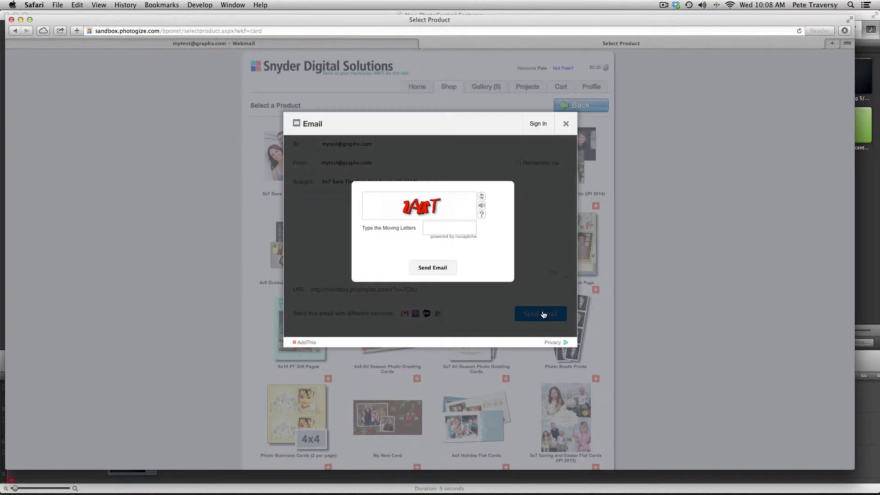
text(Zaprt)
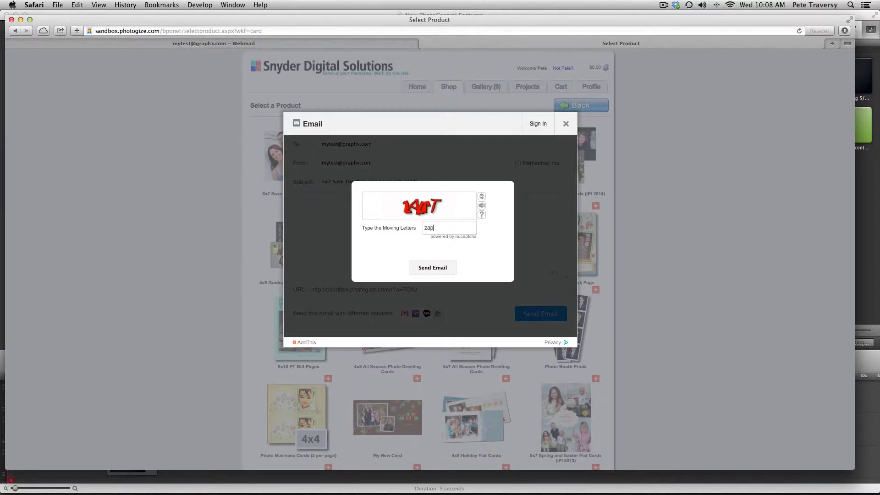
click(439, 269)
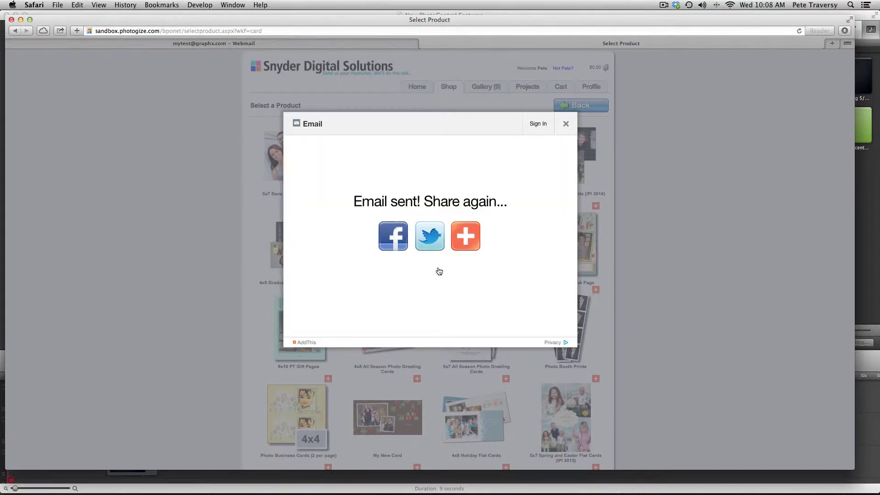
click(161, 44)
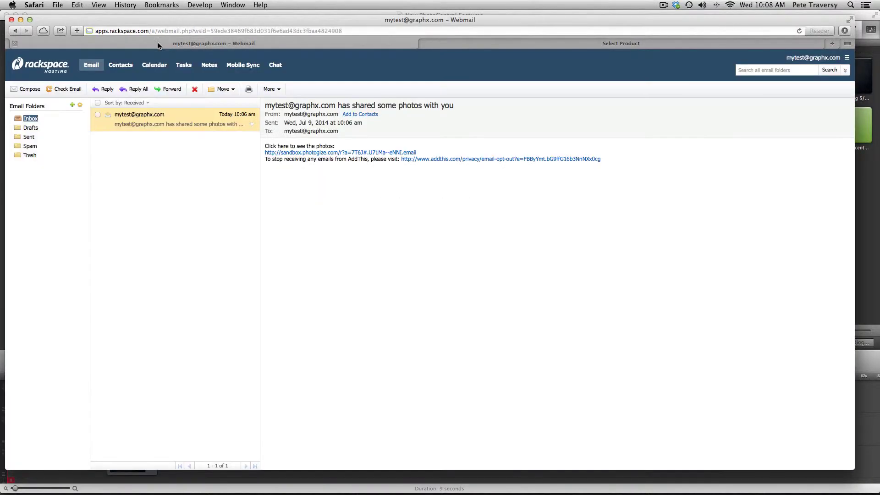
- Open the new 'This is a great photo product' message and follow its photogize link
click(72, 90)
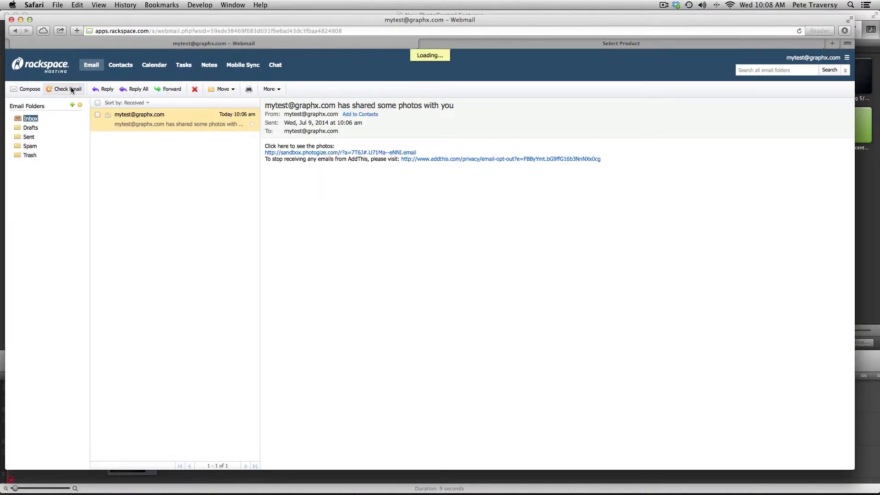
click(207, 122)
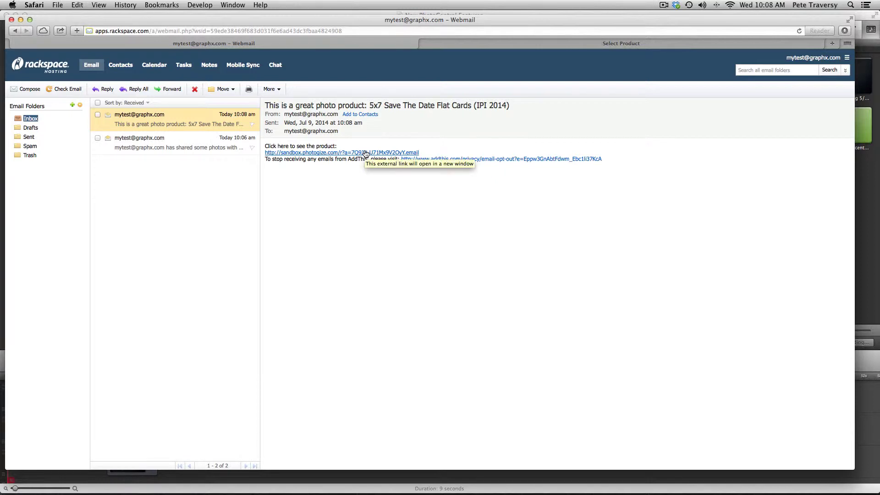
click(364, 153)
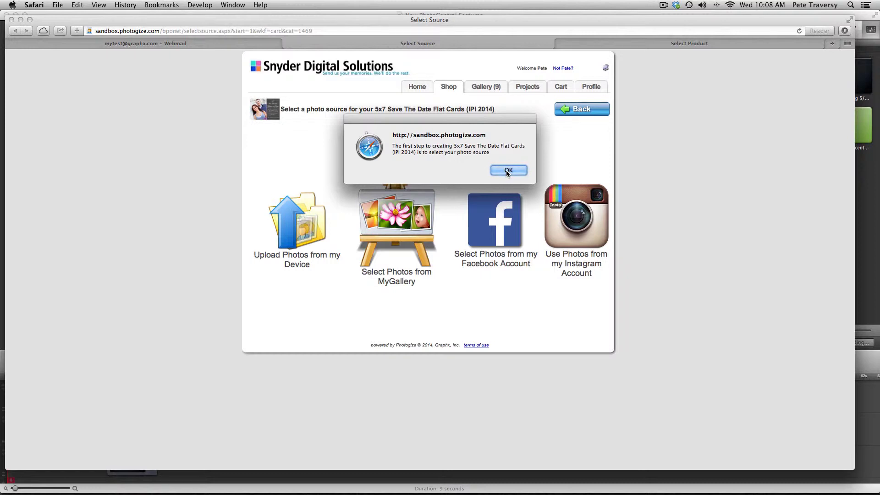
- Dismiss the alert, reveal the Select Source Product Descriptions bullet, and choose MyGallery as photo source
click(508, 170)
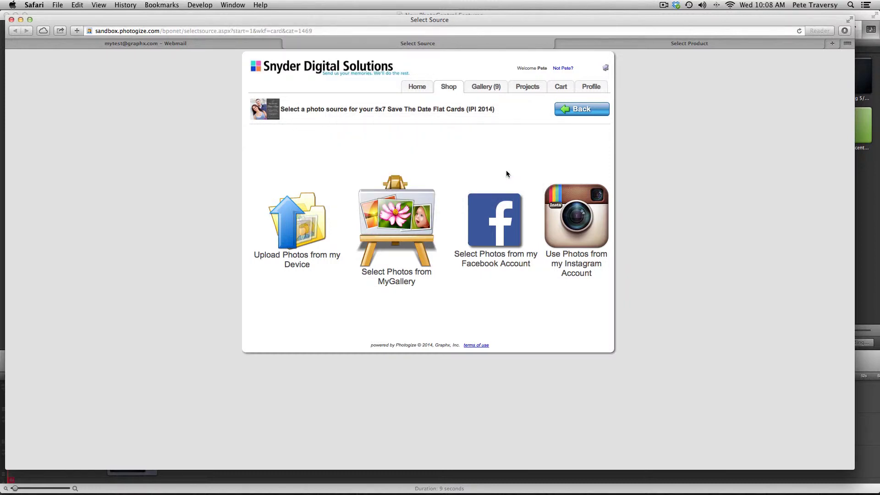
key(super+Tab)
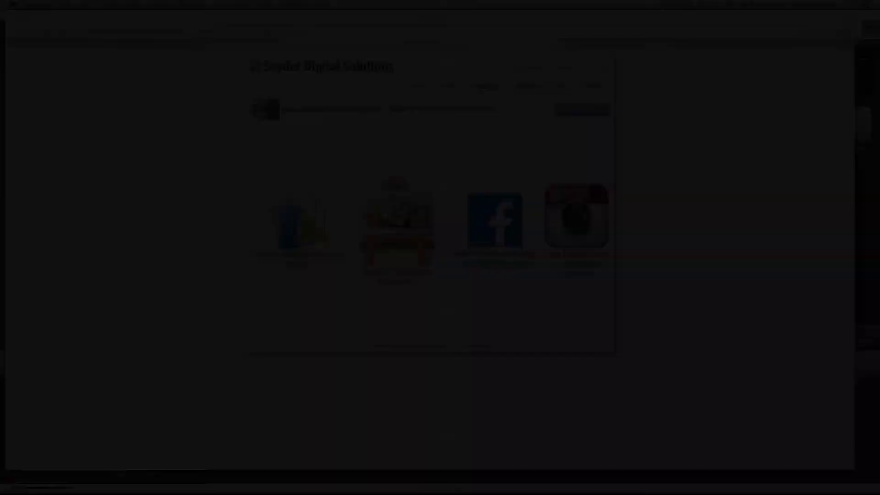
key(Right)
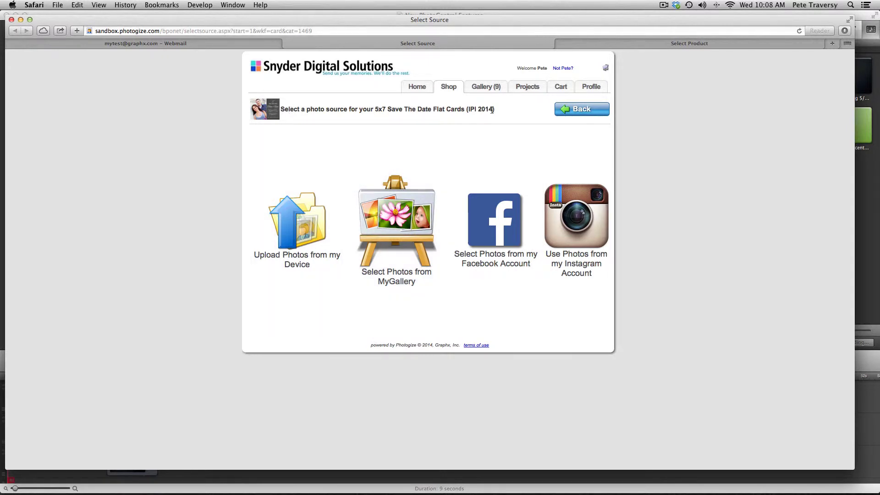
click(418, 210)
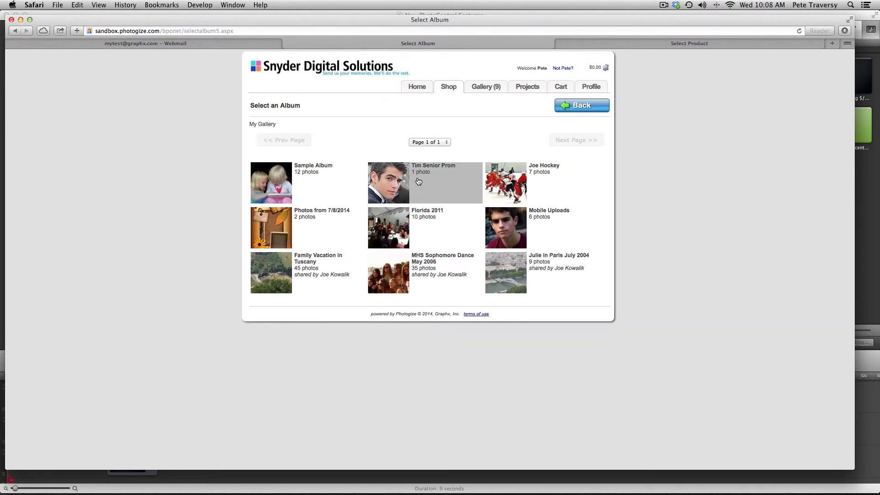
- Pick the senior prom album to place its photo in the card designer, then switch to Keynote
click(419, 181)
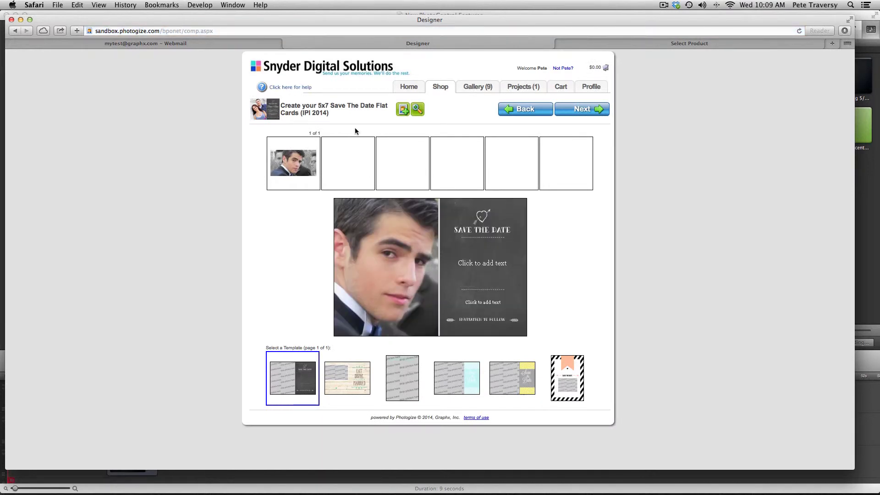
key(super+Tab)
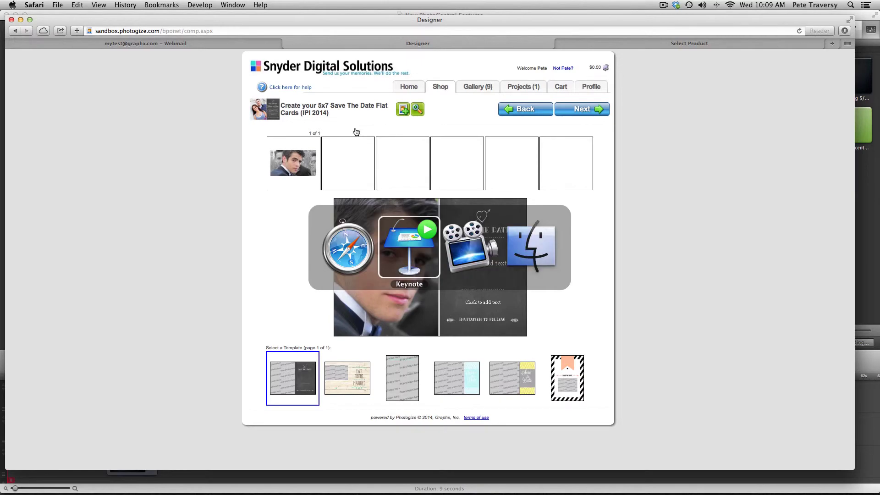